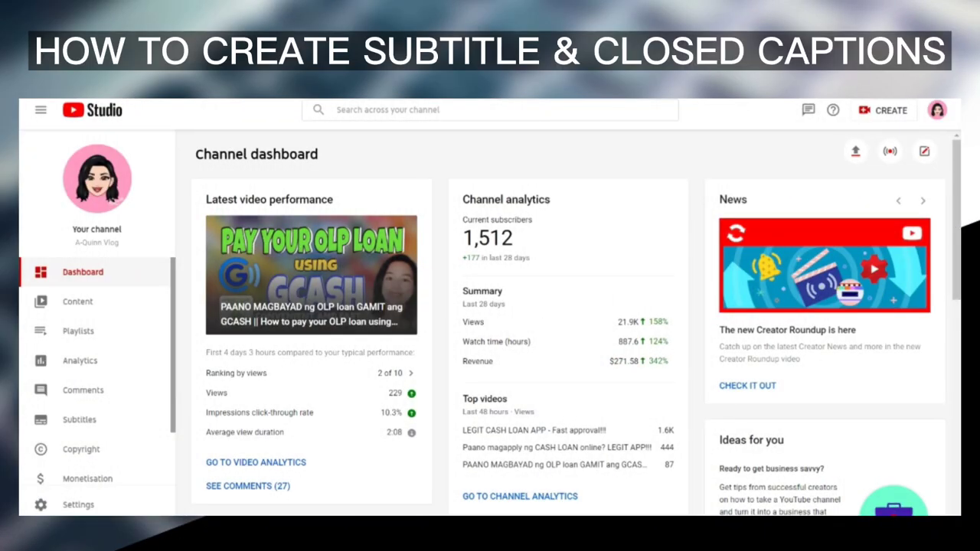
- Go from the dashboard to the Channel content list of uploaded videos
{"action": "left_click", "coordinate": [129, 316]}
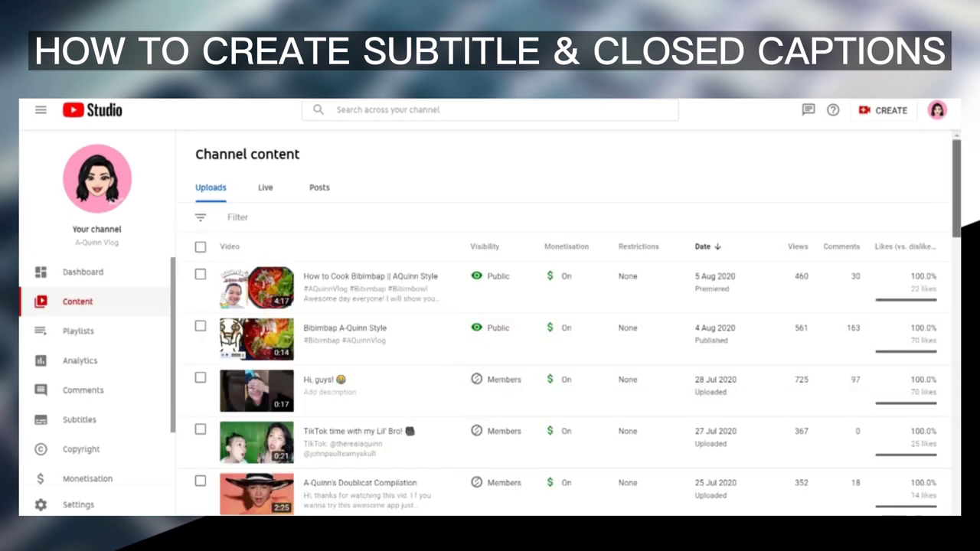
- Open the Subtitles page of the PayPal-to-GCash video from the Uploads list
{"action": "scroll", "coordinate": [567, 368], "scroll_direction": "down", "scroll_amount": 5}
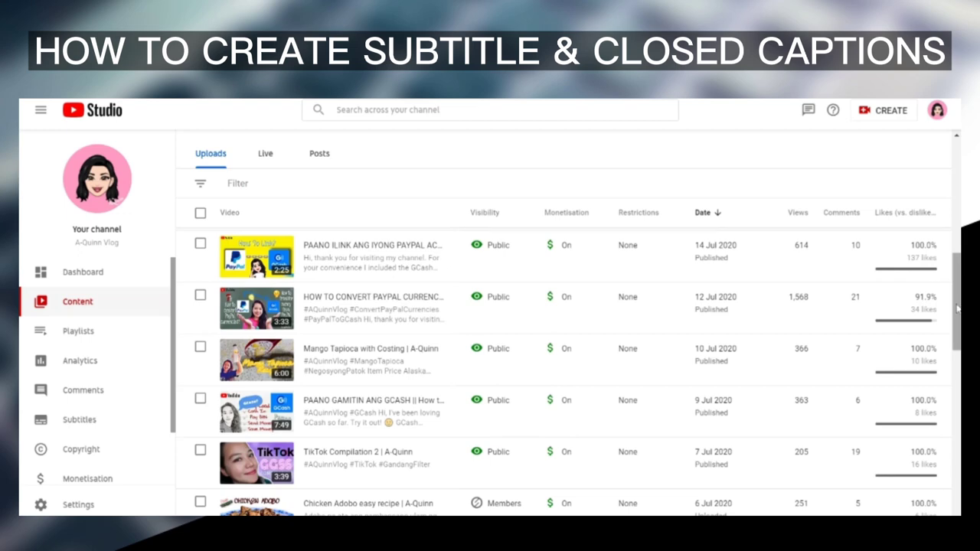
{"action": "mouse_move", "coordinate": [957, 308]}
{"action": "left_mouse_down"}
{"action": "mouse_move", "coordinate": [958, 340]}
{"action": "mouse_move", "coordinate": [955, 292]}
{"action": "left_mouse_up"}
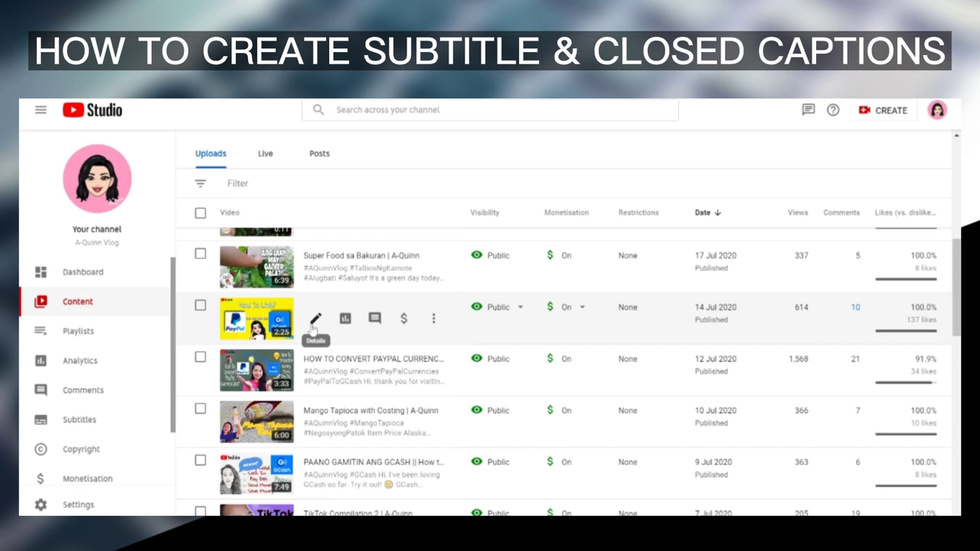
{"action": "left_click", "coordinate": [314, 321]}
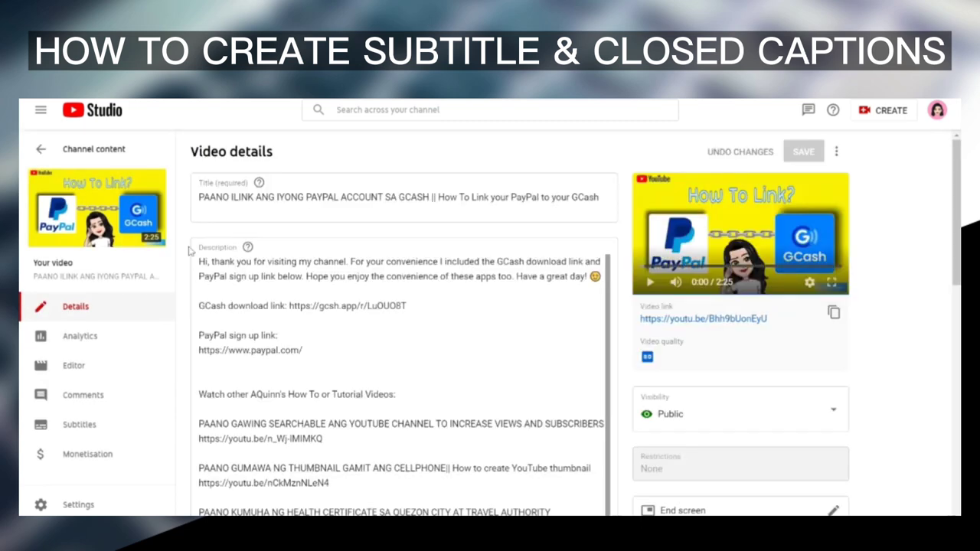
{"action": "left_click", "coordinate": [132, 433]}
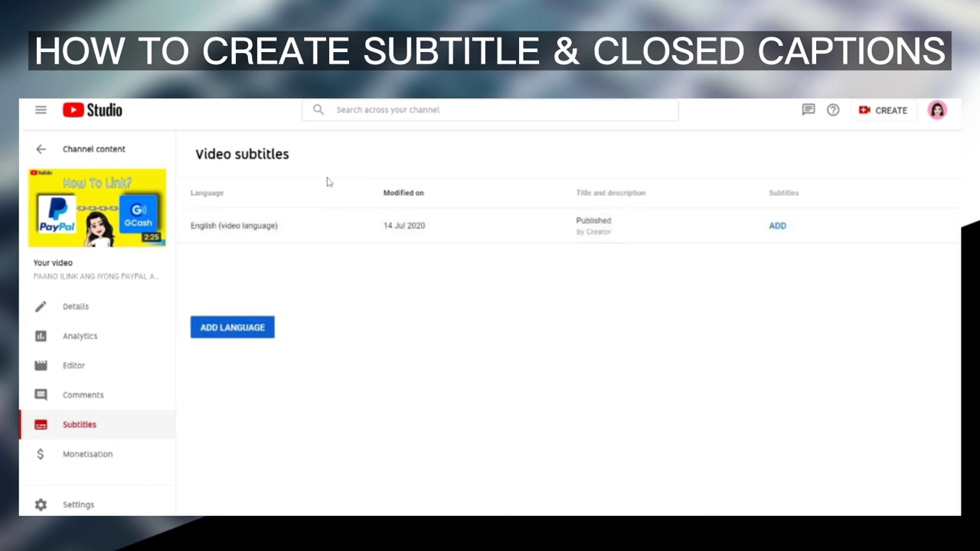
- Add English (United States) as a subtitle language and open its caption editor
{"action": "left_click", "coordinate": [234, 329]}
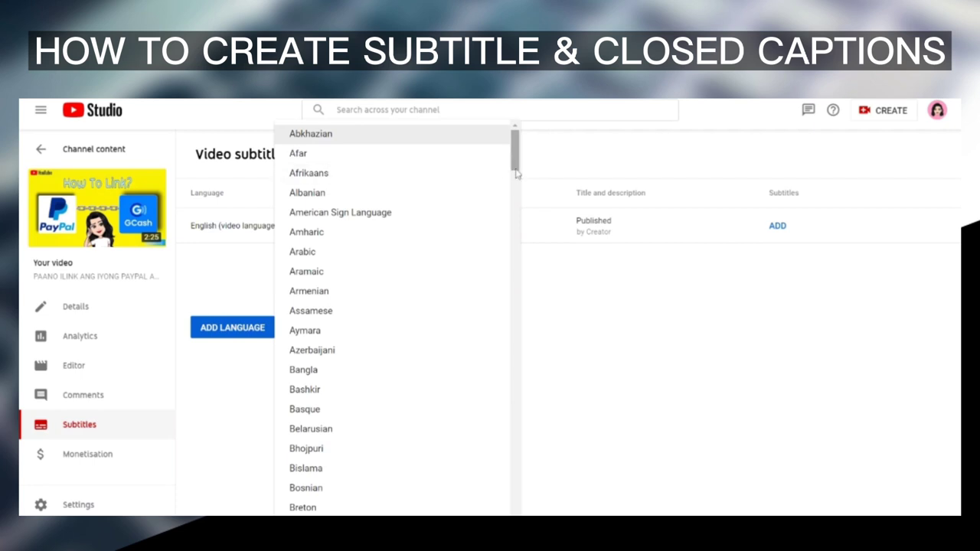
{"action": "left_click_drag", "start_coordinate": [517, 167], "coordinate": [536, 252]}
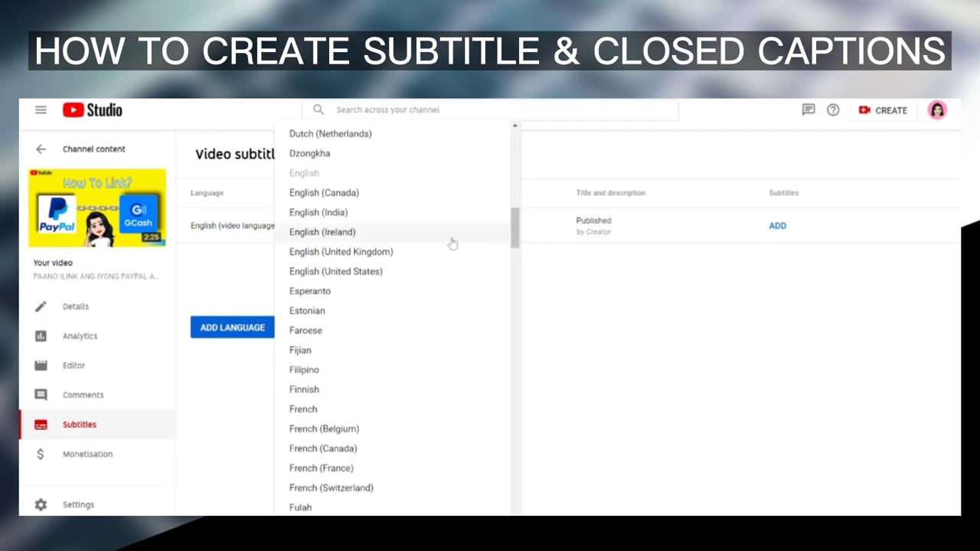
{"action": "left_click", "coordinate": [413, 272]}
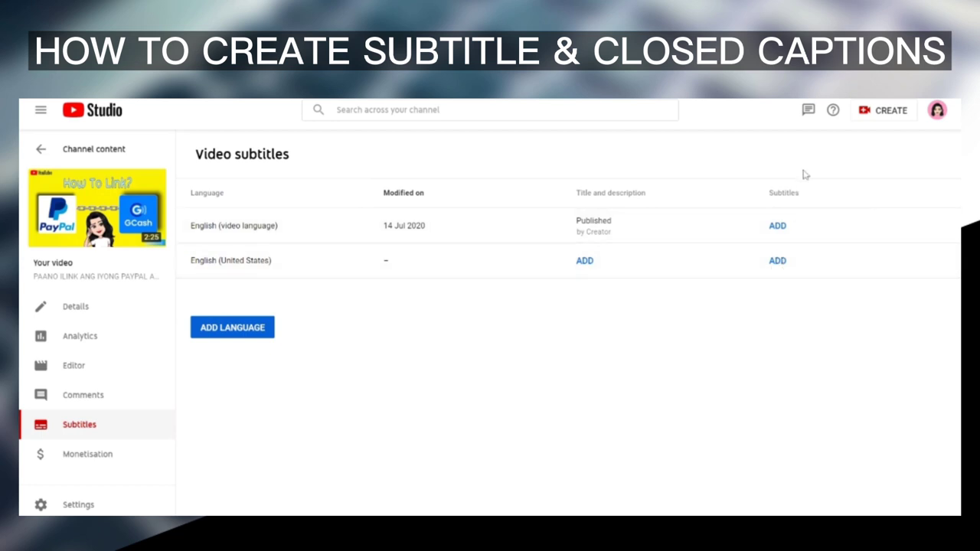
{"action": "left_click", "coordinate": [779, 261]}
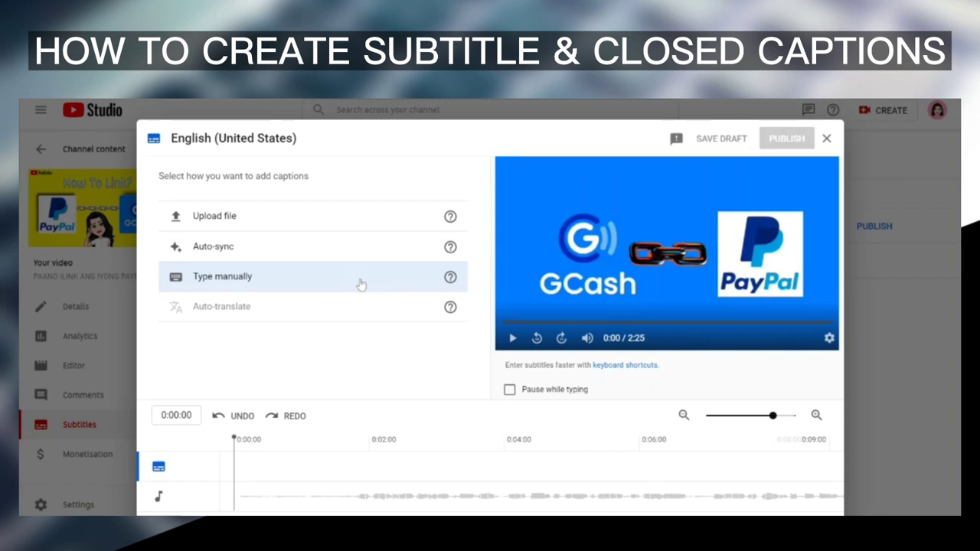
- Choose to type English (United States) captions manually and play the video's opening
{"action": "left_click", "coordinate": [295, 287]}
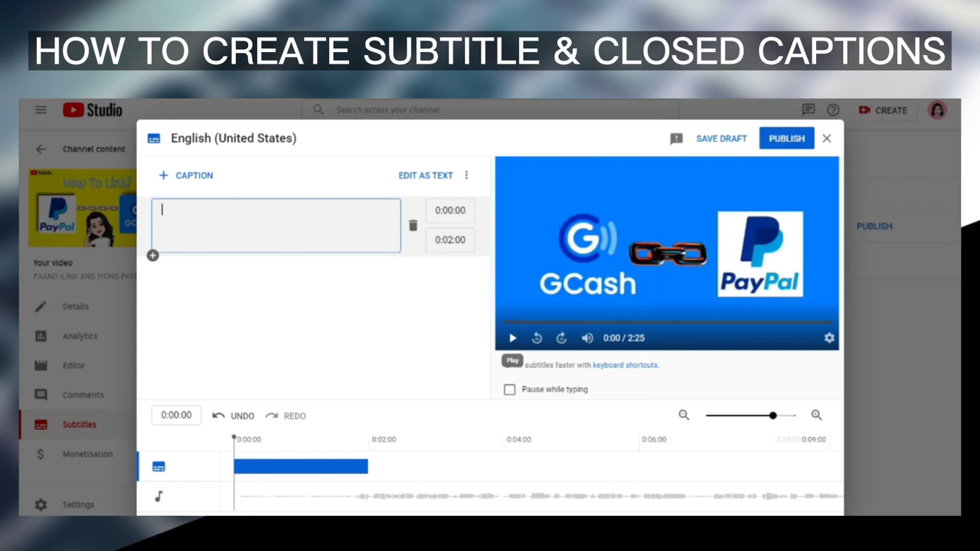
{"action": "left_click", "coordinate": [513, 338]}
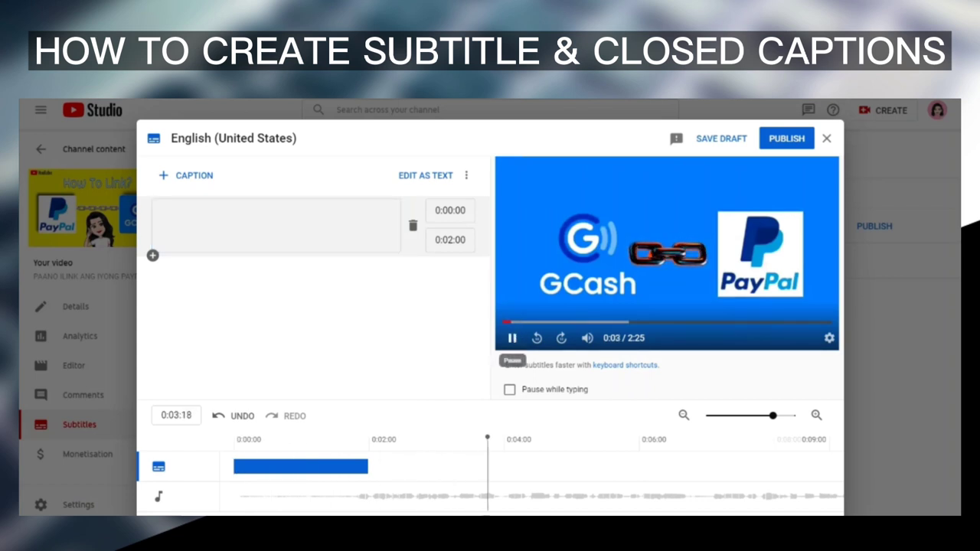
- Move the first caption later and type 'Hi, guys. Welcome to A-Quinn Vlog.'
{"action": "left_click", "coordinate": [513, 339]}
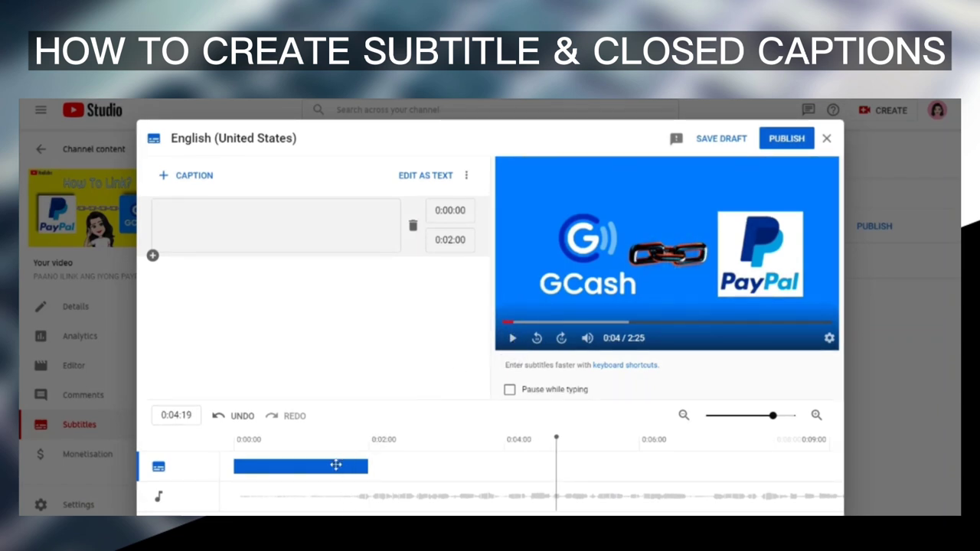
{"action": "left_click_drag", "start_coordinate": [335, 464], "coordinate": [459, 462]}
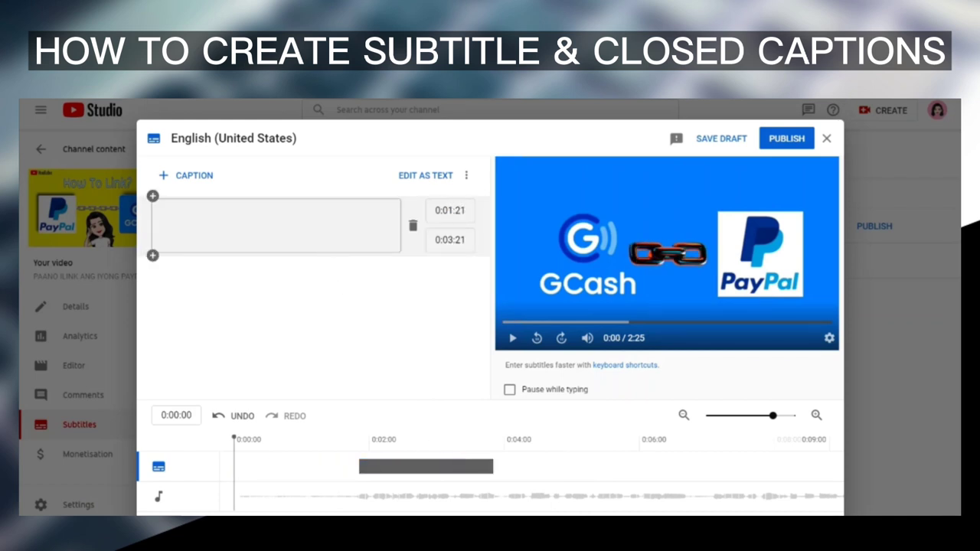
{"action": "left_click", "coordinate": [328, 243]}
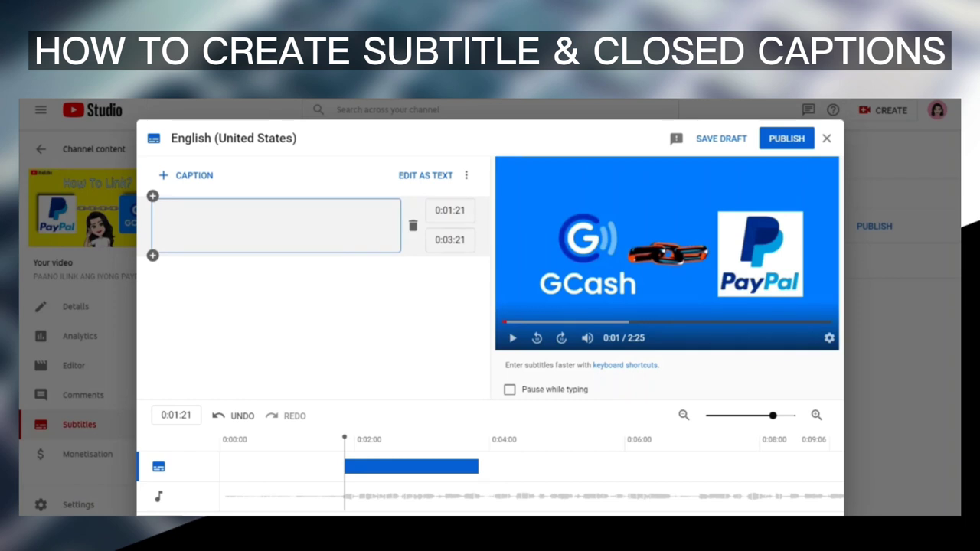
{"action": "type", "text": "Hi, guys."}
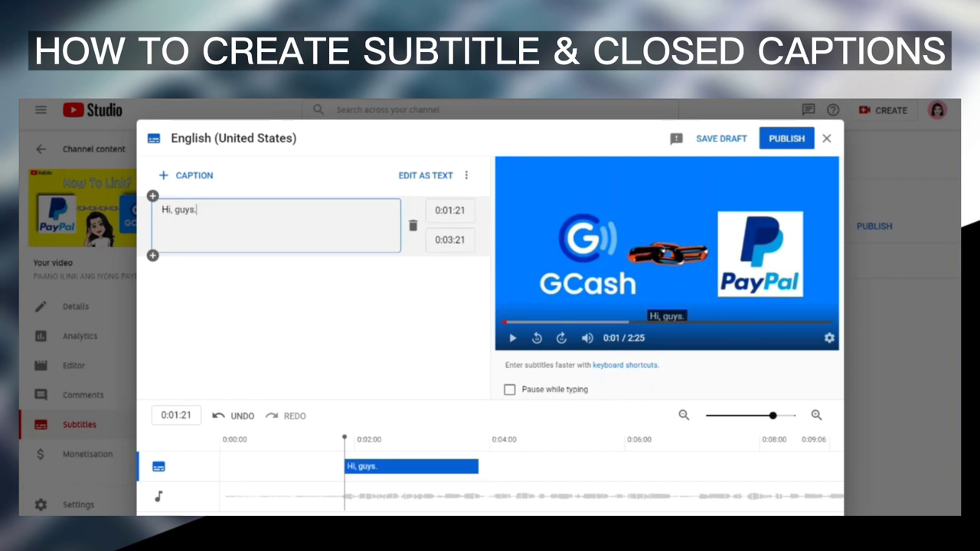
{"action": "type", "text": " Welcome to"}
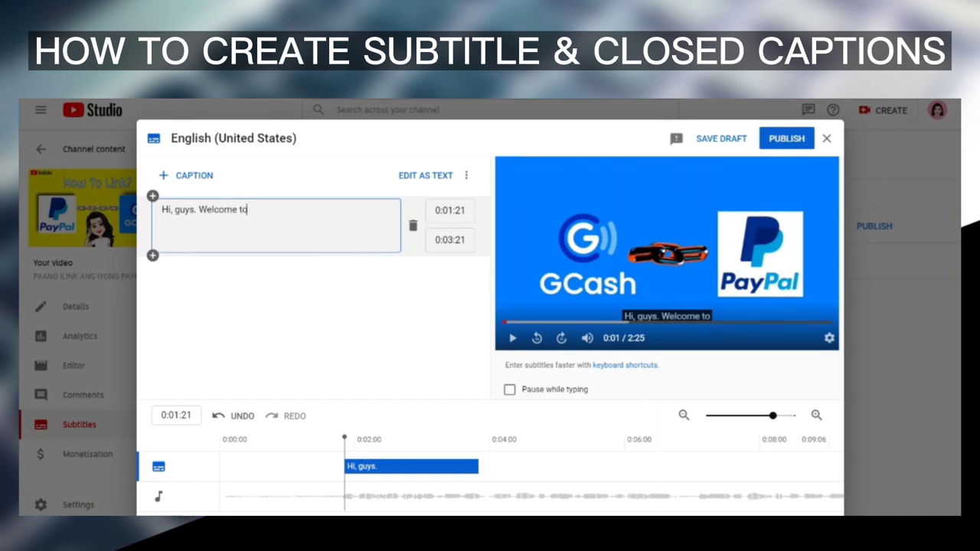
{"action": "type", "text": " A-Q"}
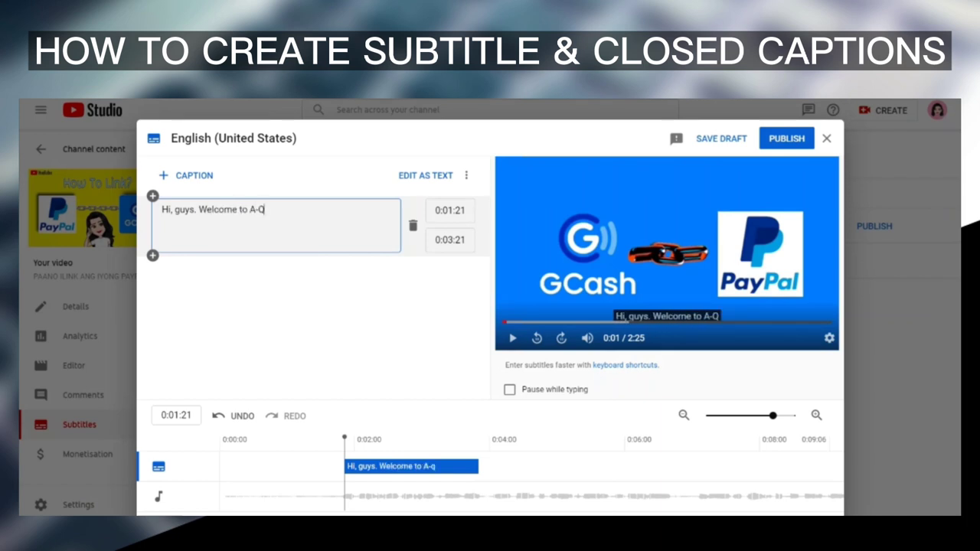
{"action": "type", "text": "uinn Vlog."}
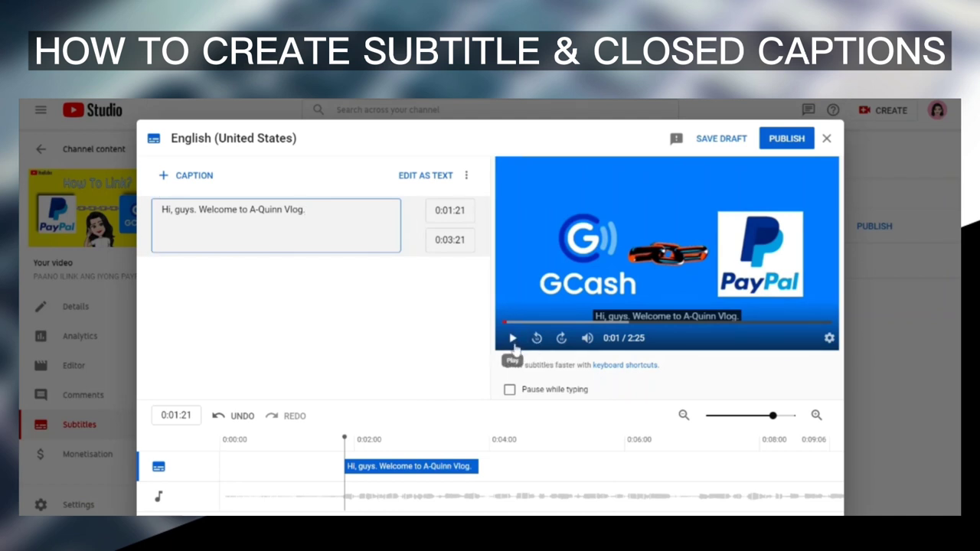
- Check the welcome caption in playback and extend it to end at 0:03:21
{"action": "left_click", "coordinate": [513, 341]}
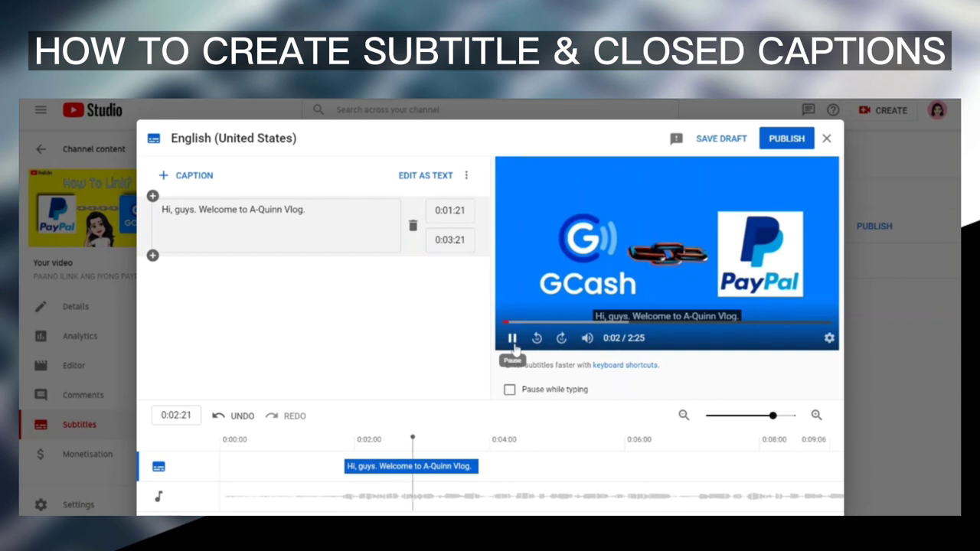
{"action": "left_click", "coordinate": [512, 339]}
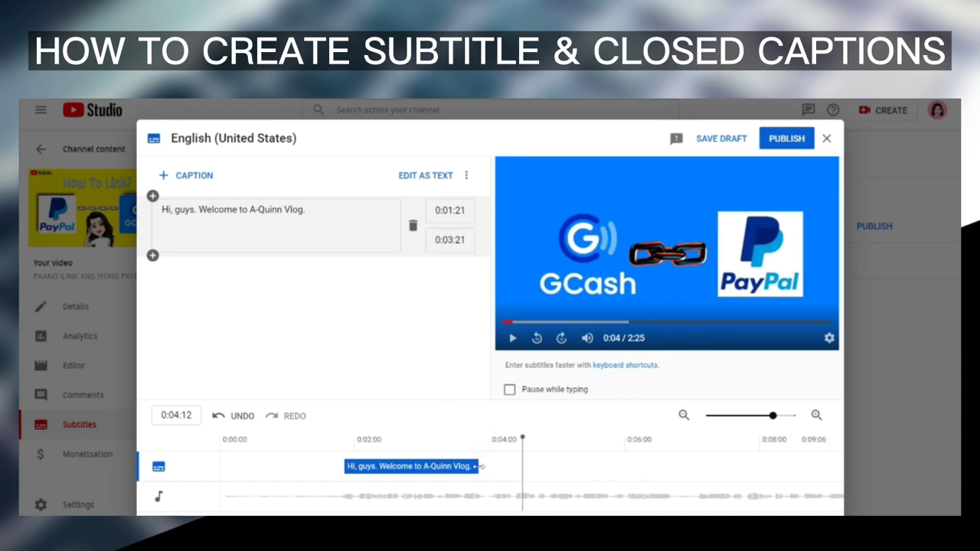
{"action": "left_click_drag", "start_coordinate": [481, 467], "coordinate": [546, 467]}
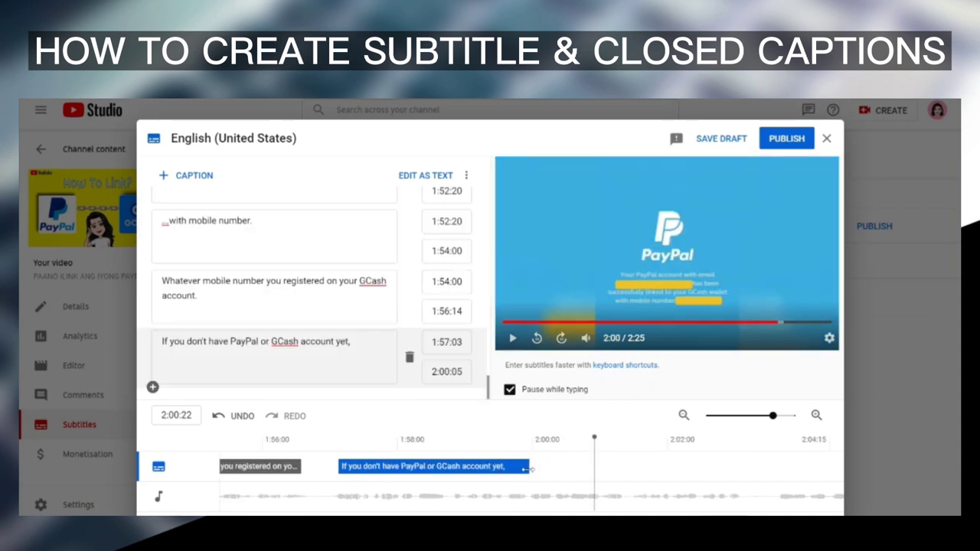
- Add the caption 'I included the download link in the description box, below.' ending at 2:03:01
{"action": "left_click", "coordinate": [153, 388]}
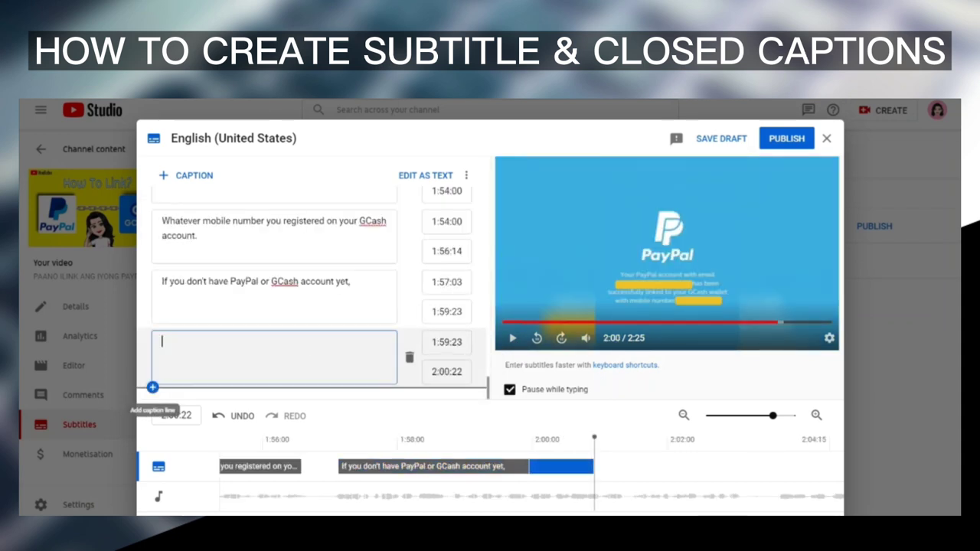
{"action": "type", "text": "I included the do"}
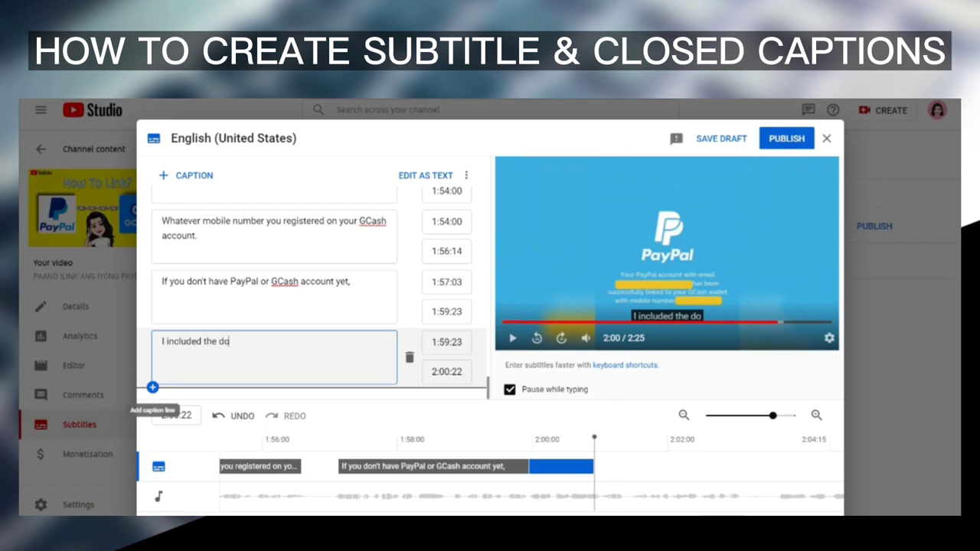
{"action": "type", "text": "wnload link"}
{"action": "left_click", "coordinate": [512, 338]}
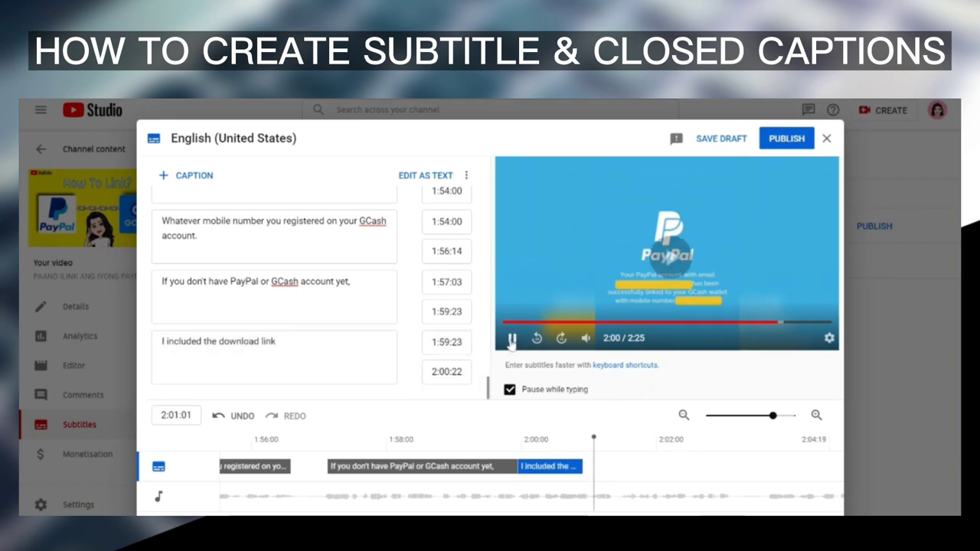
{"action": "left_click", "coordinate": [275, 342]}
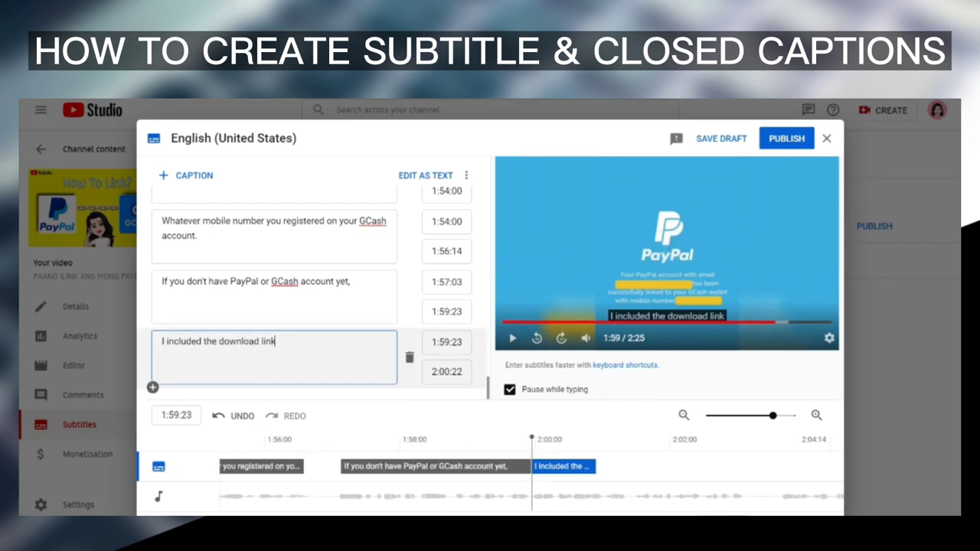
{"action": "type", "text": "in t"}
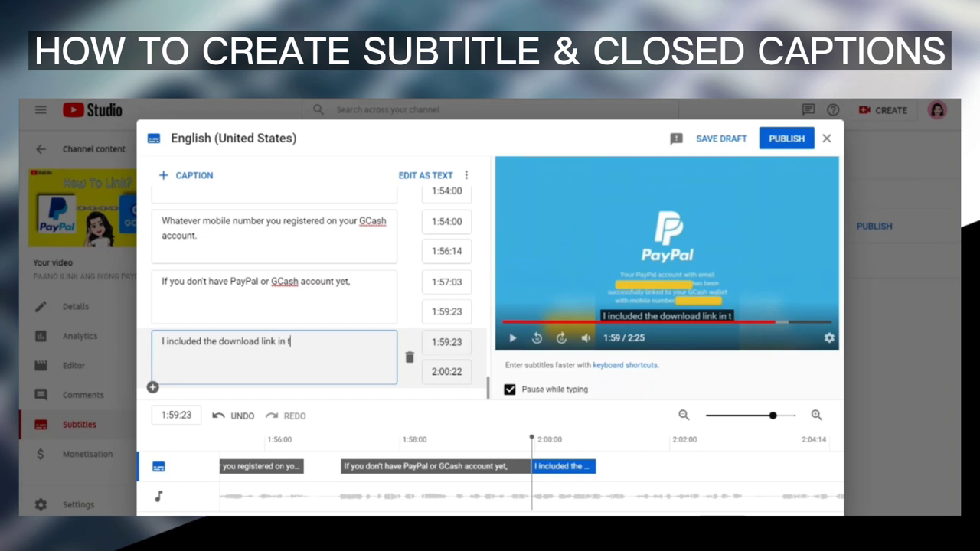
{"action": "type", "text": "he descr"}
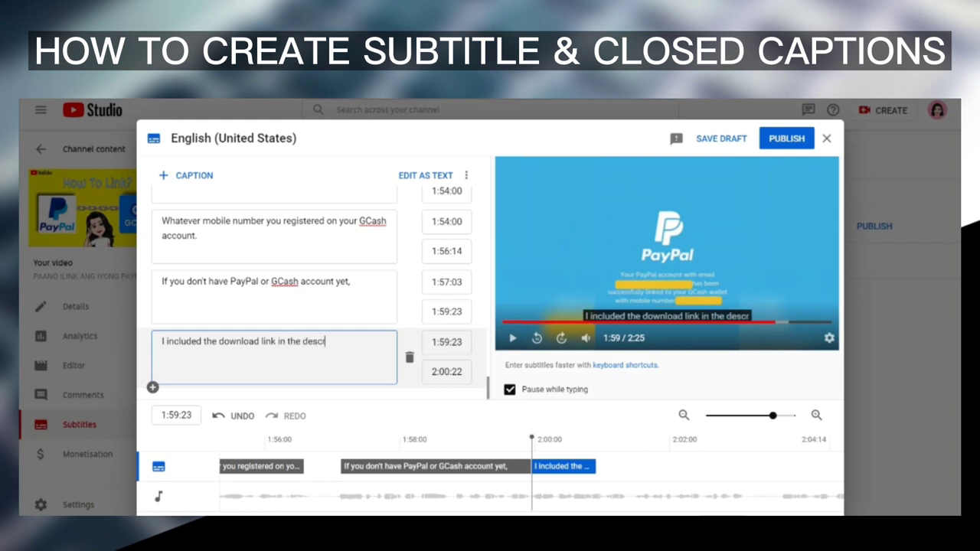
{"action": "type", "text": "iption box, below."}
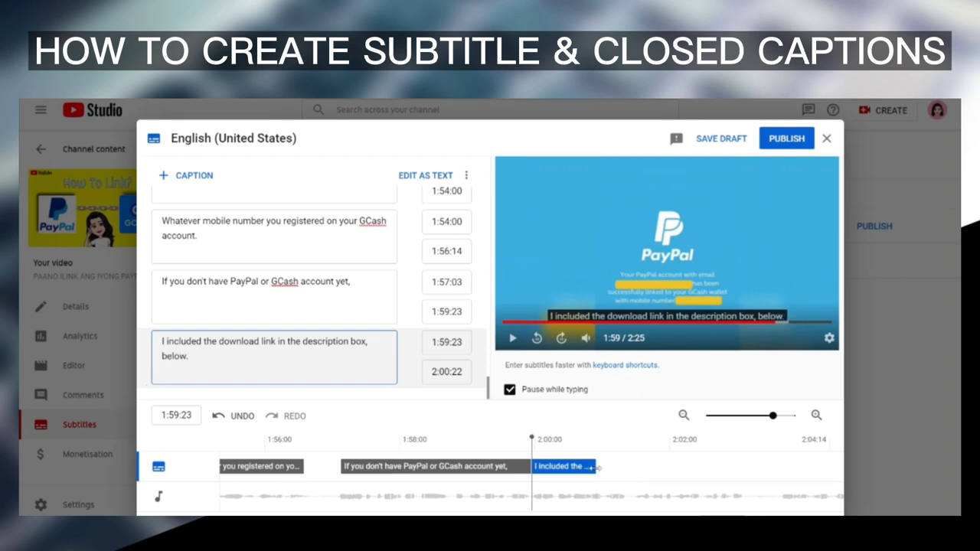
{"action": "left_click_drag", "start_coordinate": [596, 466], "coordinate": [740, 467]}
{"action": "left_click", "coordinate": [512, 338]}
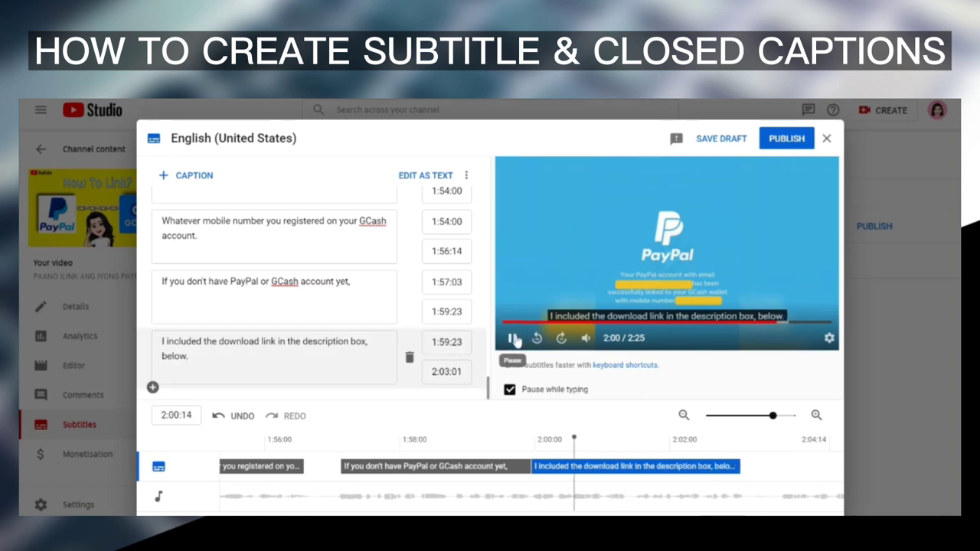
- Change 'I included' to 'I've included' in the download-link caption
{"action": "left_click", "coordinate": [163, 342]}
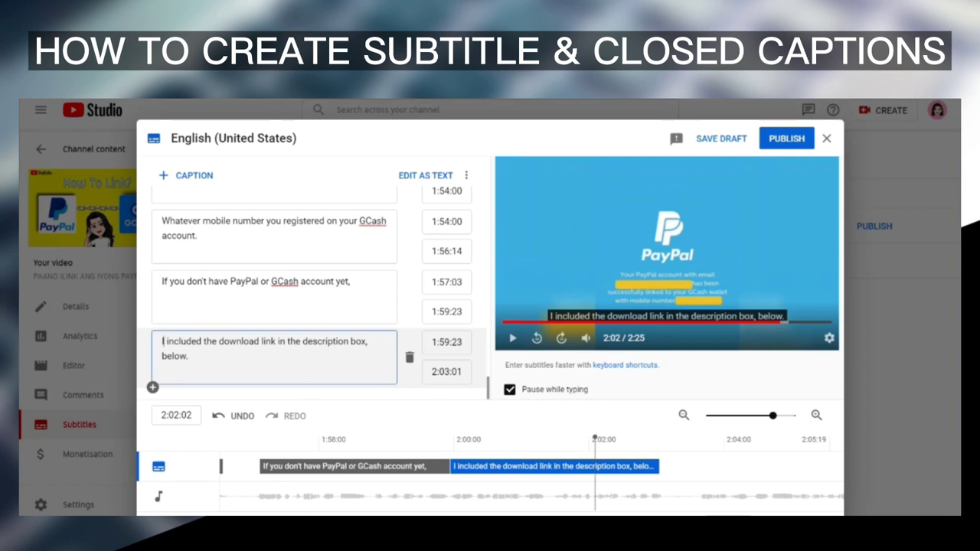
{"action": "type", "text": "'ve"}
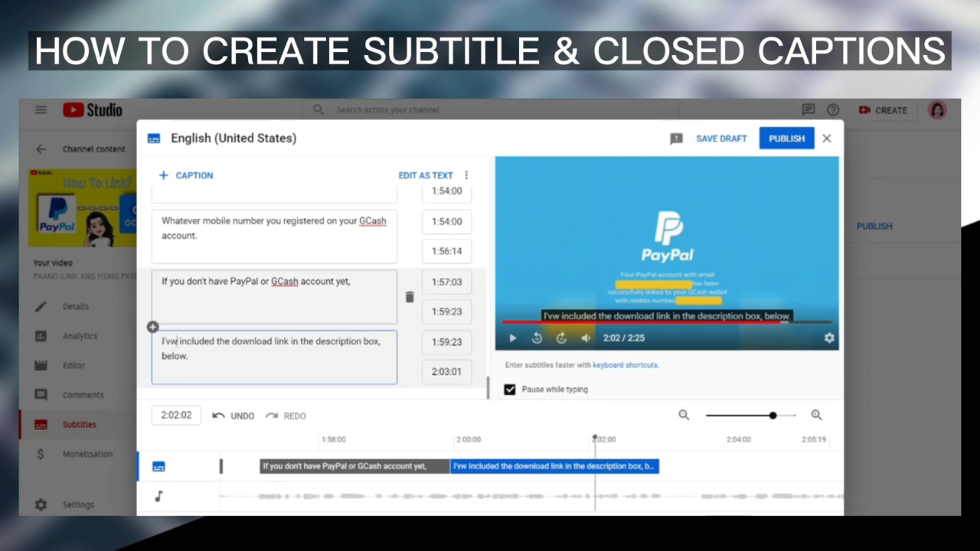
{"action": "left_click", "coordinate": [512, 338]}
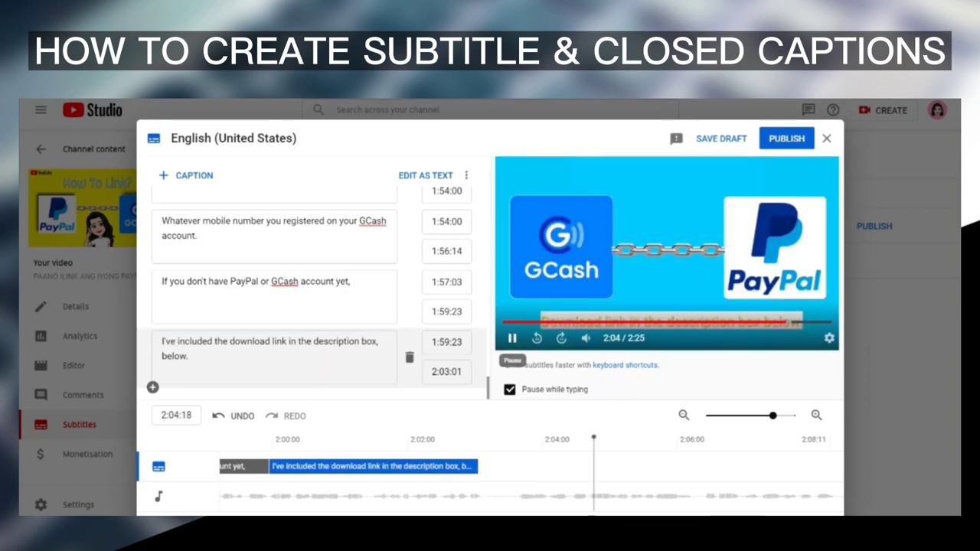
{"action": "left_click", "coordinate": [512, 338]}
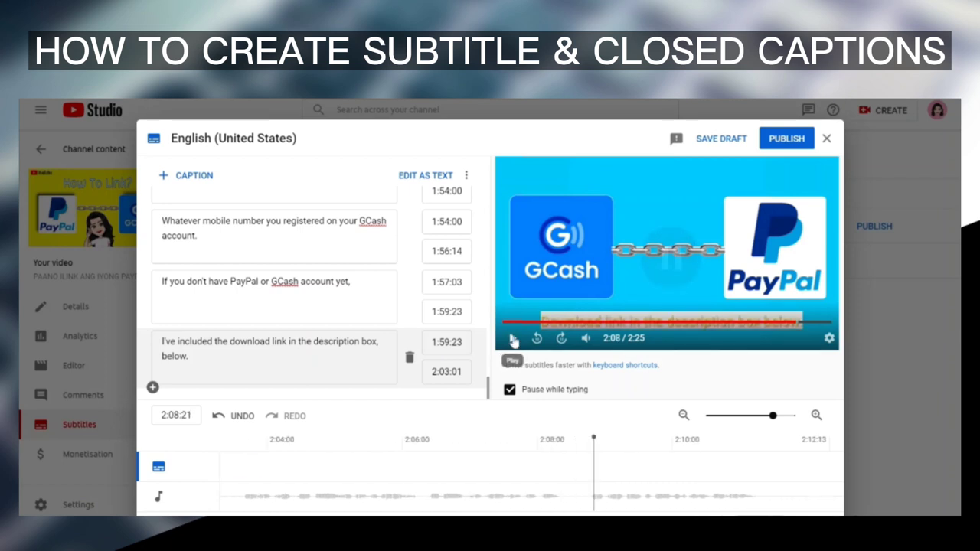
- Add the caption 'Kindly check my videos about GCash and Pay' at 2:03:17 and publish
{"action": "left_click", "coordinate": [245, 483]}
{"action": "left_click", "coordinate": [152, 388]}
{"action": "type", "text": "Kind"}
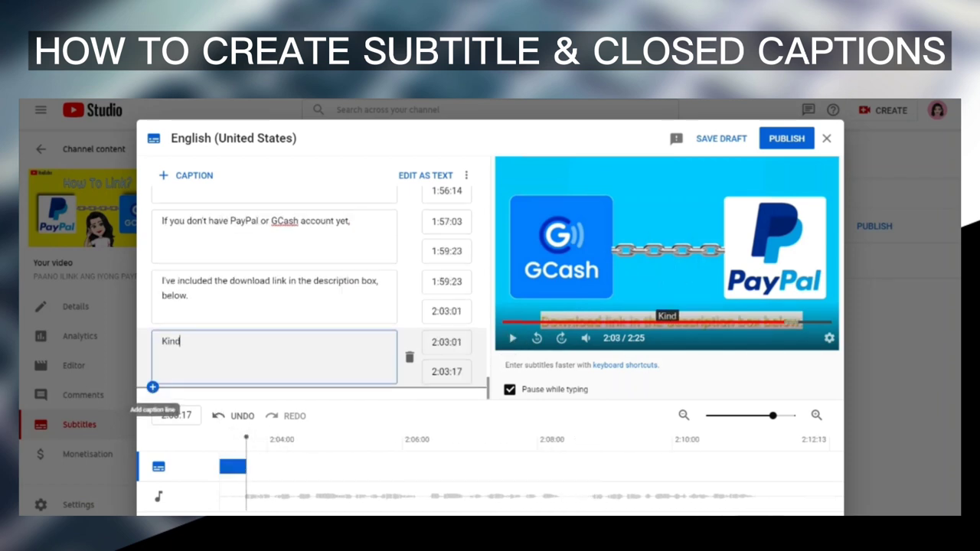
{"action": "type", "text": "ly check my videos"}
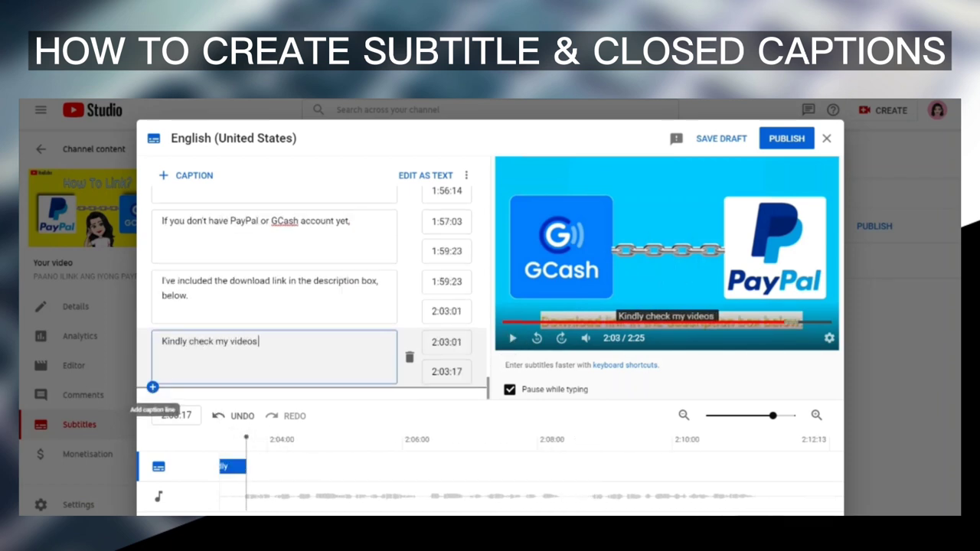
{"action": "type", "text": " about GCash and"}
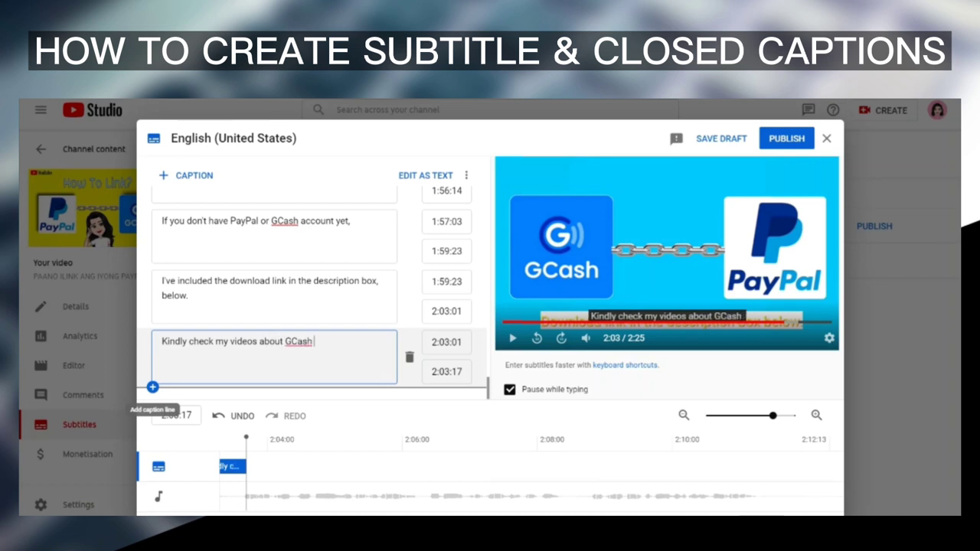
{"action": "type", "text": " Pay"}
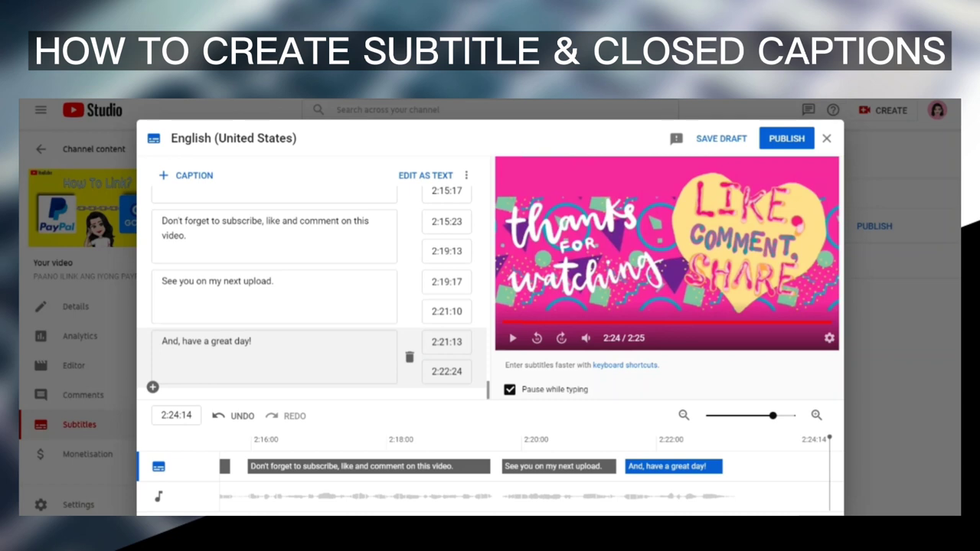
{"action": "left_click", "coordinate": [787, 139]}
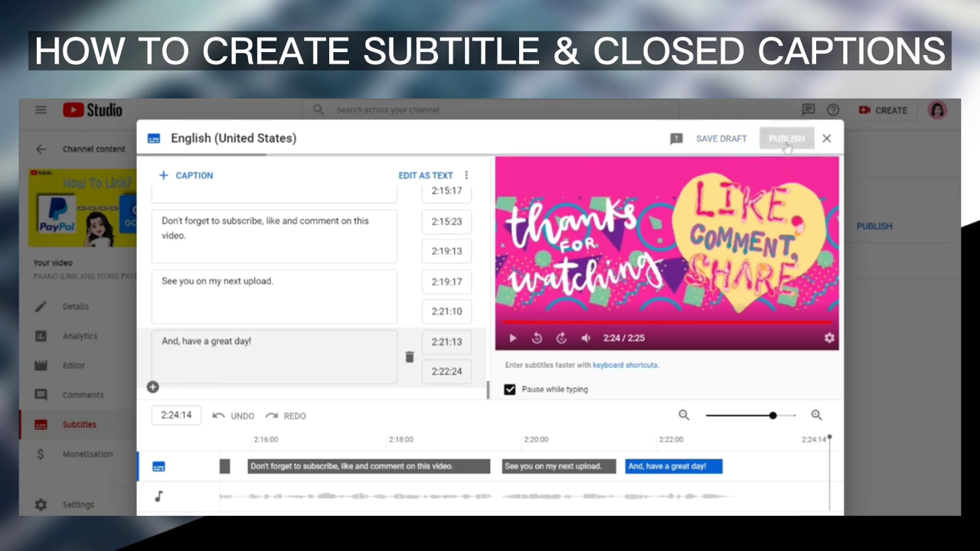